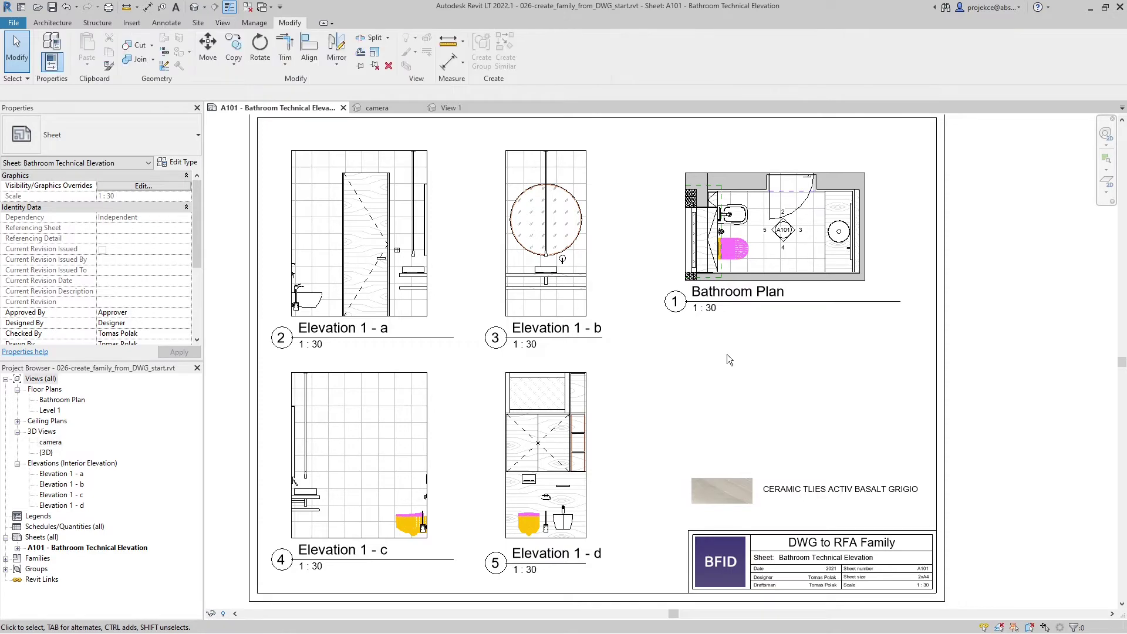
{"action": "double_click", "coordinate": [760, 238]}
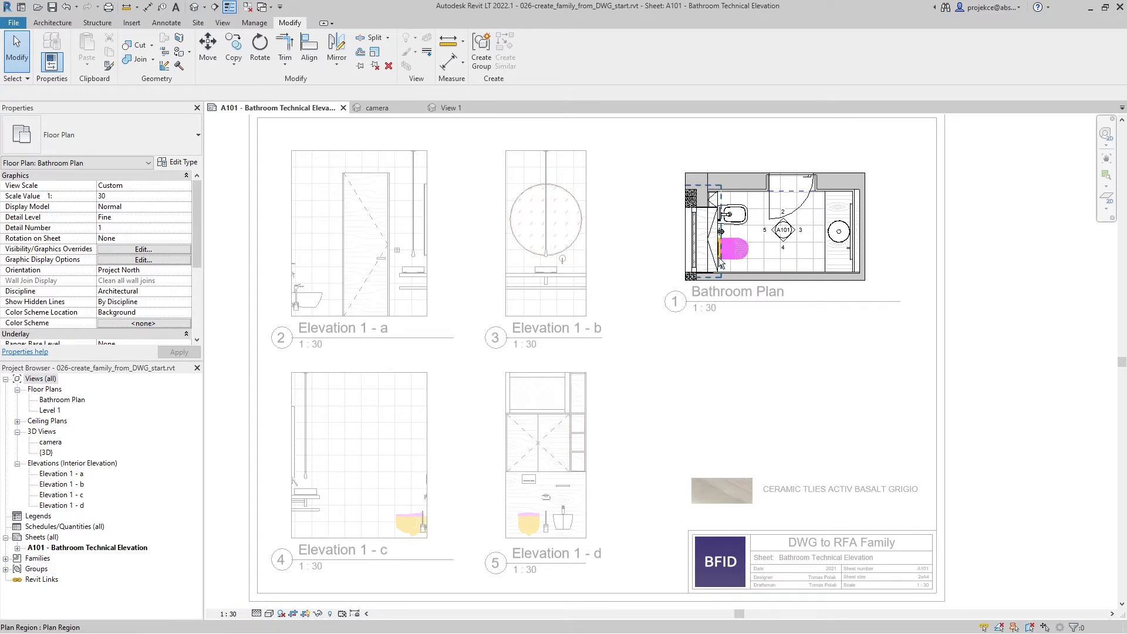
{"action": "left_click", "coordinate": [737, 247]}
{"action": "left_click", "coordinate": [534, 53]}
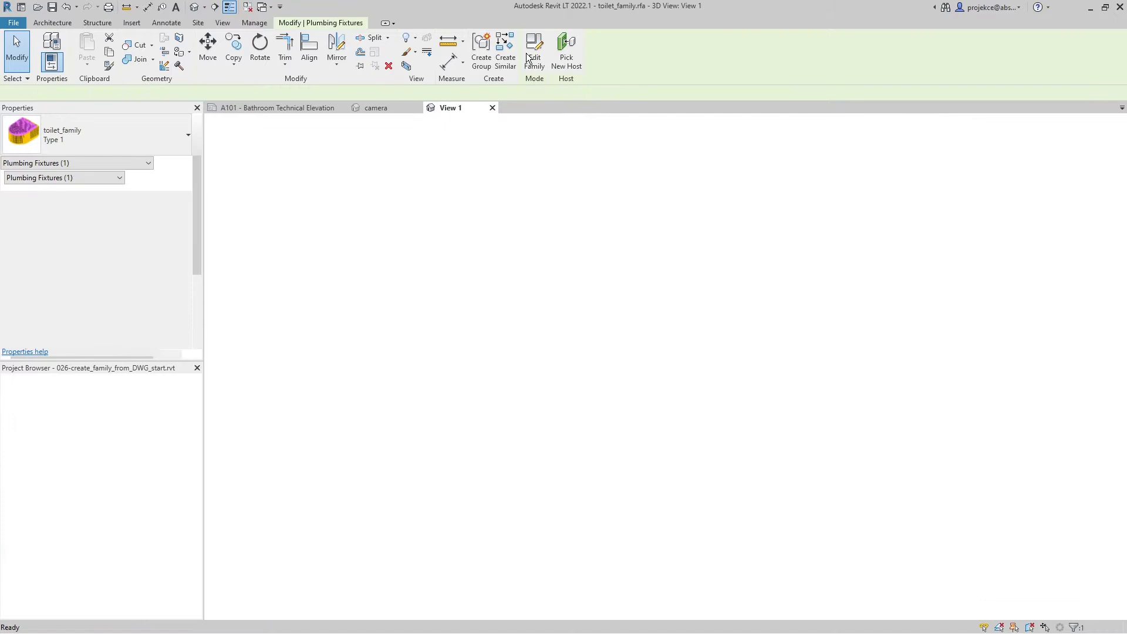
{"action": "left_click", "coordinate": [650, 500]}
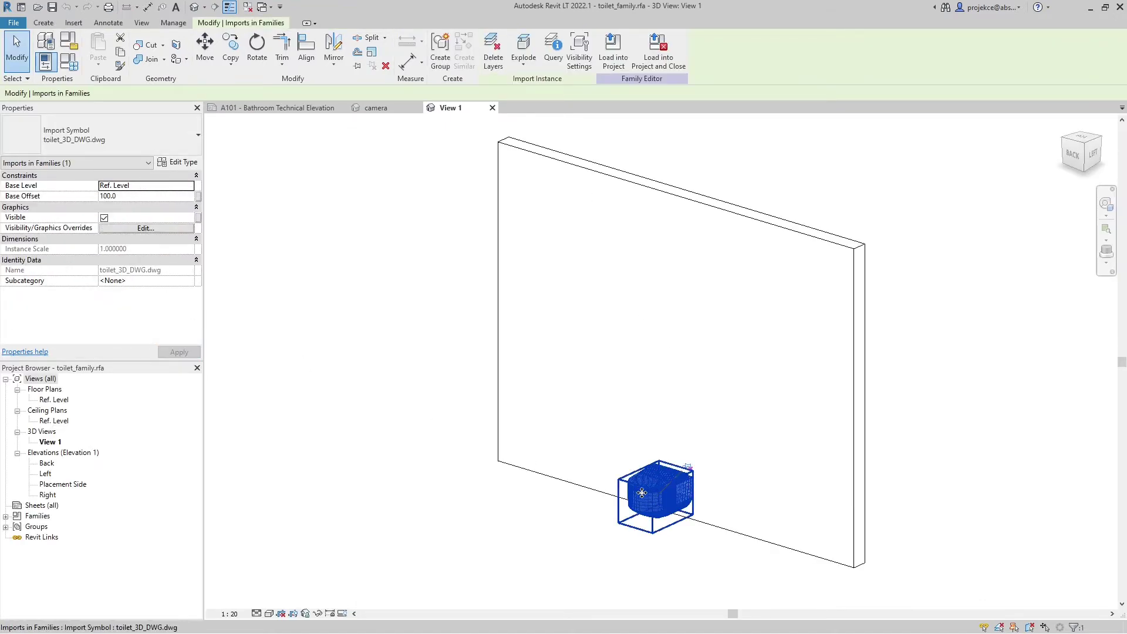
{"action": "left_click", "coordinate": [341, 351]}
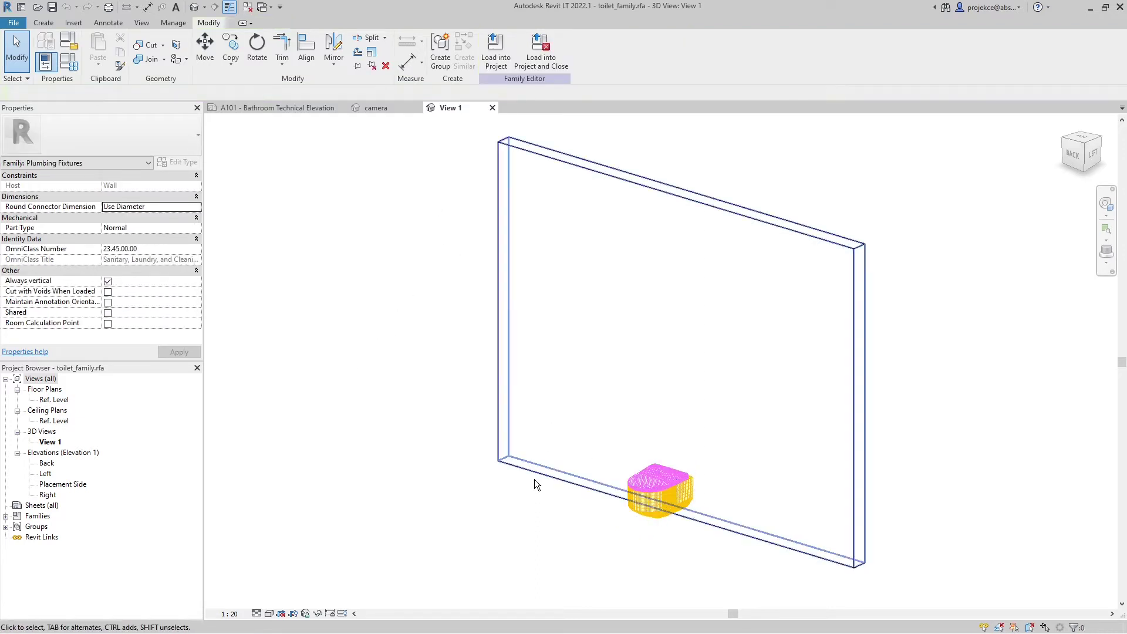
{"action": "left_click", "coordinate": [302, 108]}
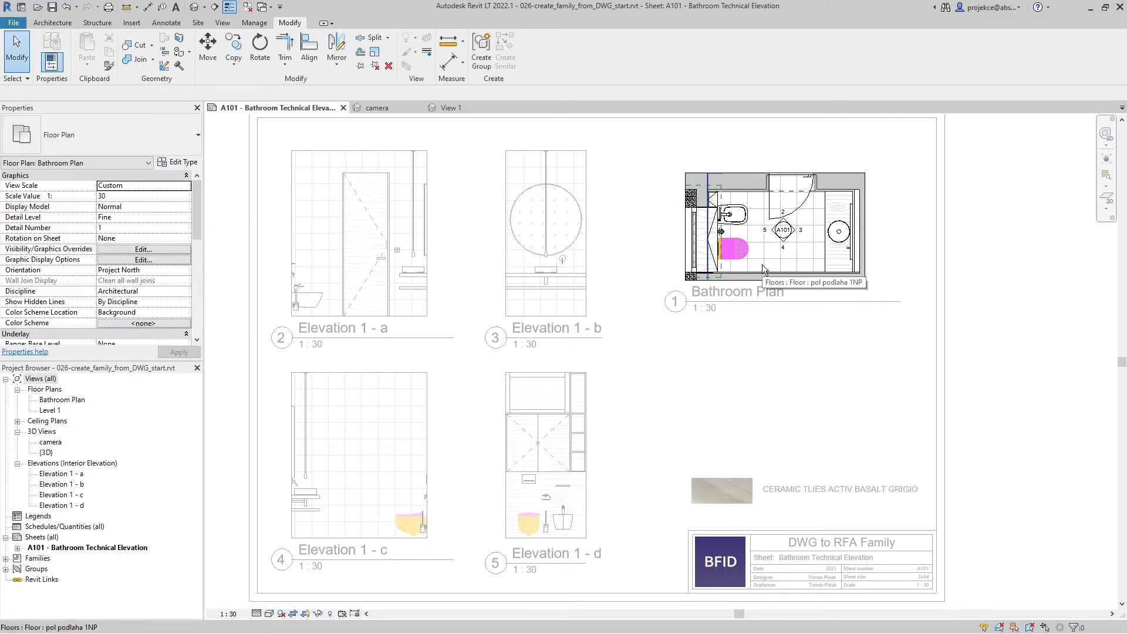
{"action": "key", "text": "alt+Tab"}
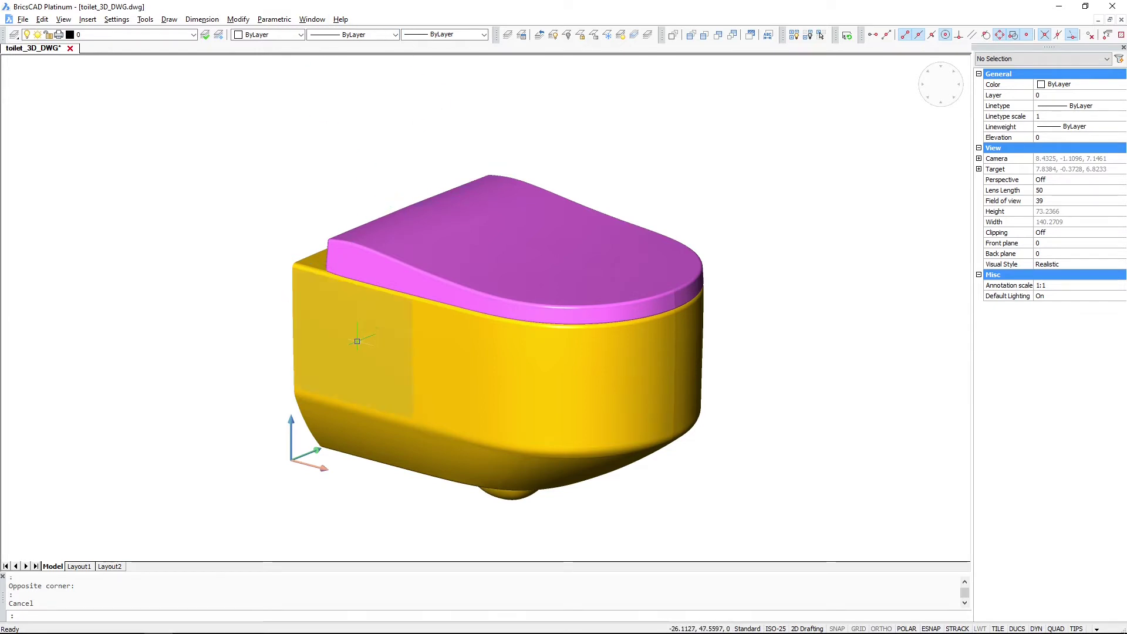
{"action": "middle_click_drag", "start_coordinate": [361, 341], "coordinate": [389, 362], "text": "shift"}
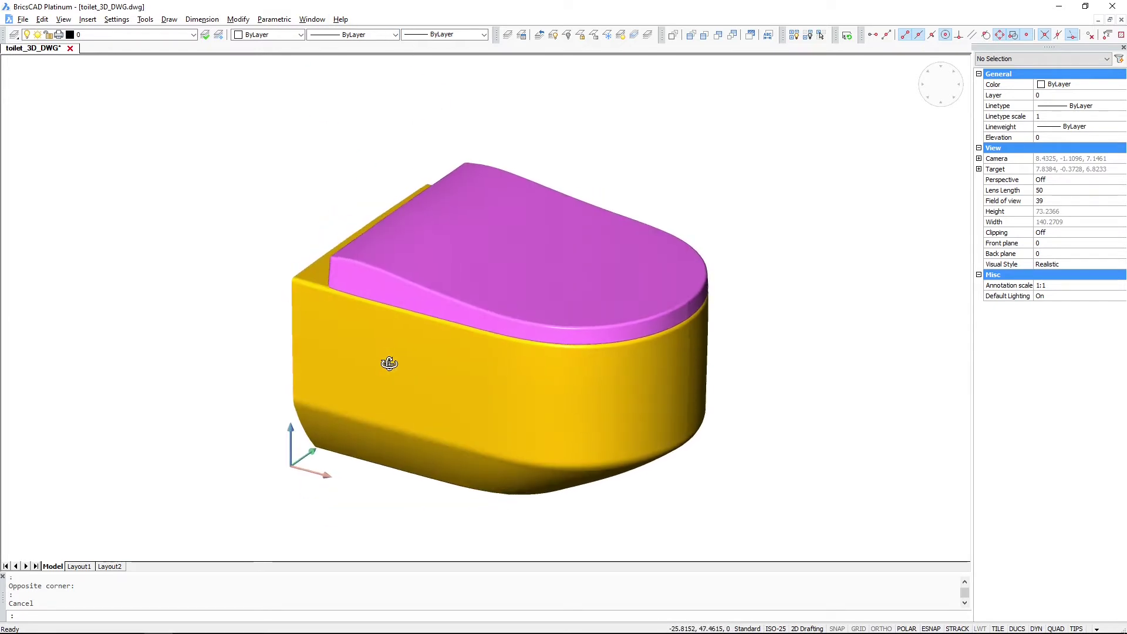
{"action": "left_click", "coordinate": [354, 354]}
{"action": "left_click", "coordinate": [466, 392]}
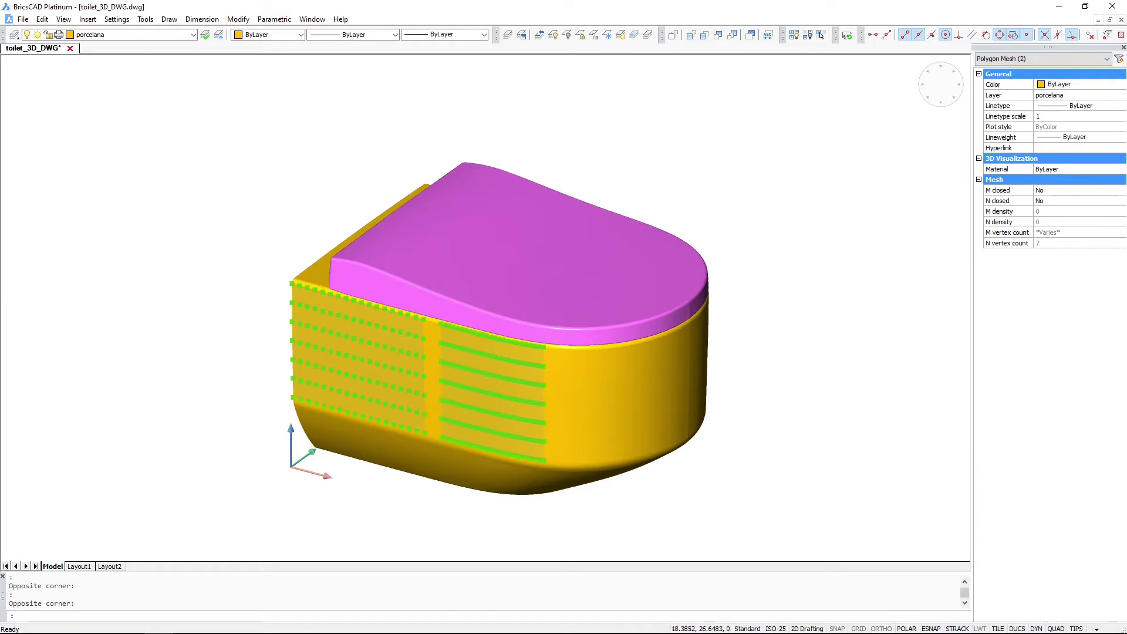
{"action": "left_click", "coordinate": [139, 37]}
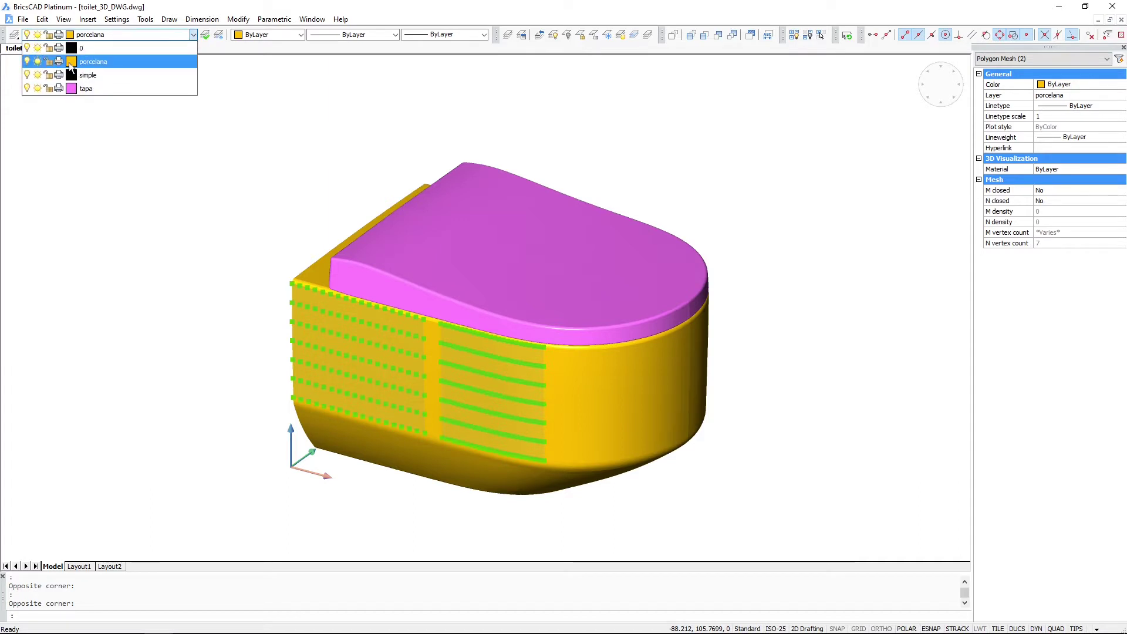
{"action": "key", "text": "Escape"}
{"action": "key", "text": "Escape"}
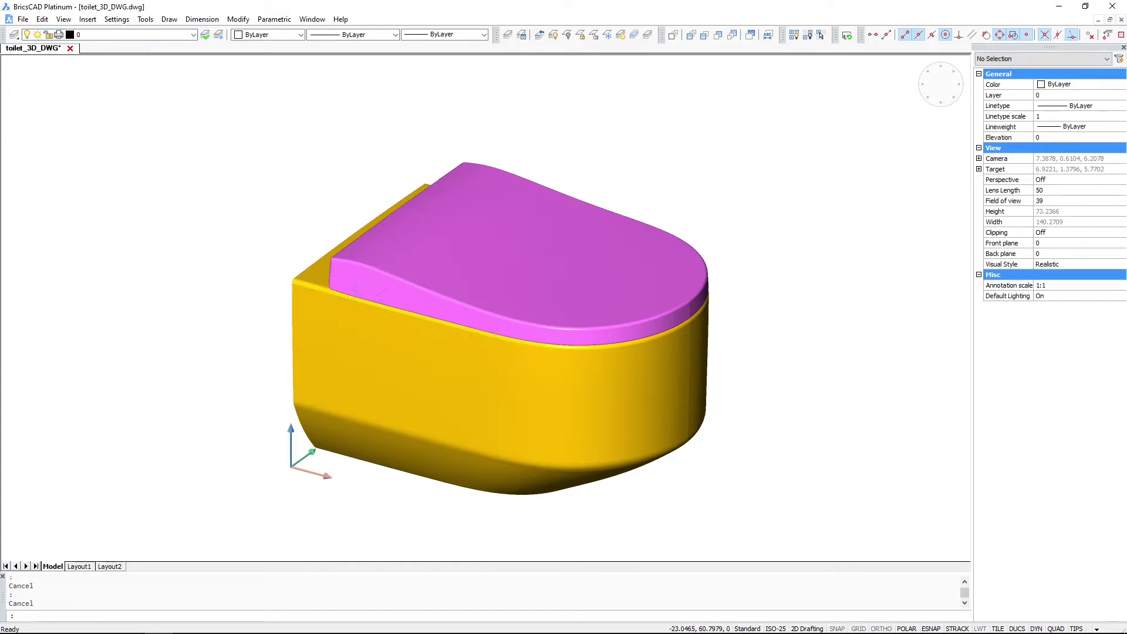
{"action": "left_click", "coordinate": [374, 271]}
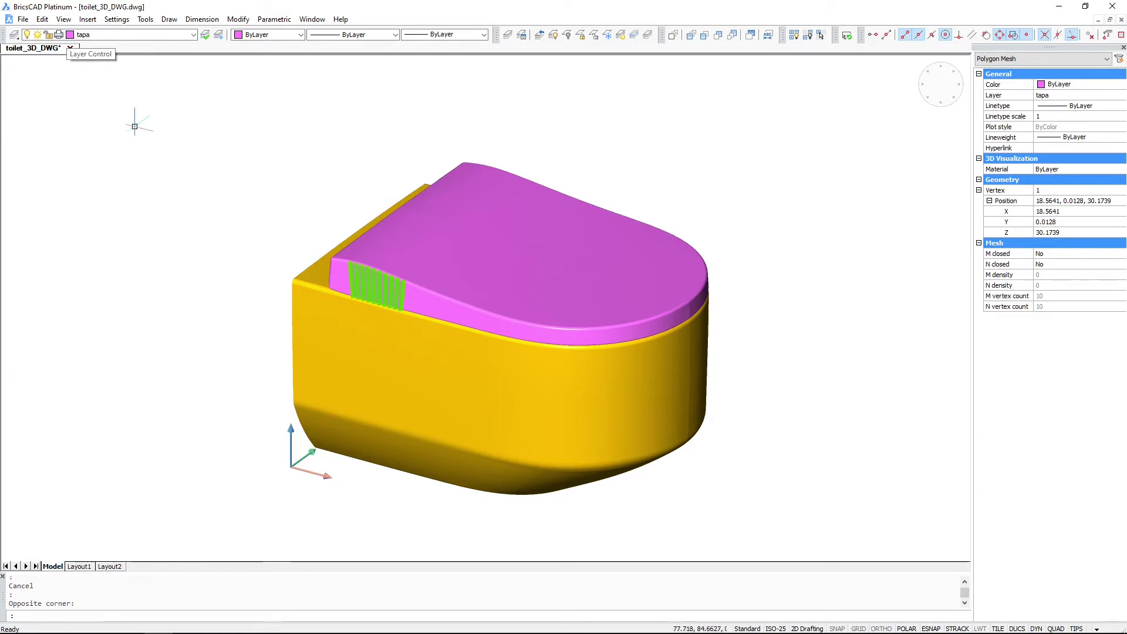
{"action": "key", "text": "Escape"}
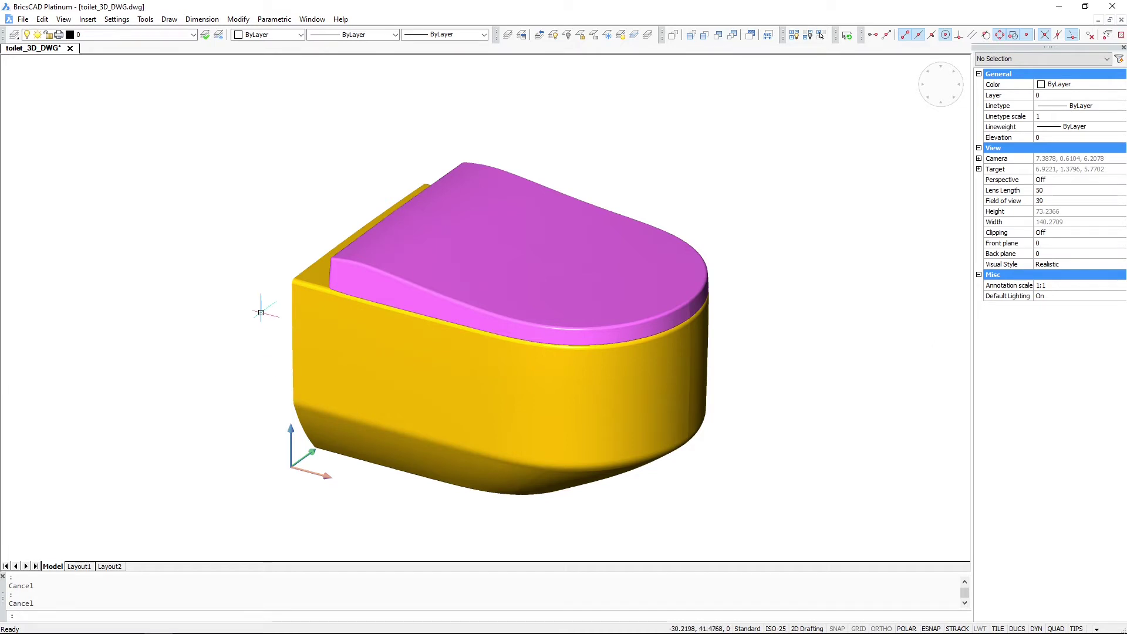
{"action": "left_click", "coordinate": [115, 40]}
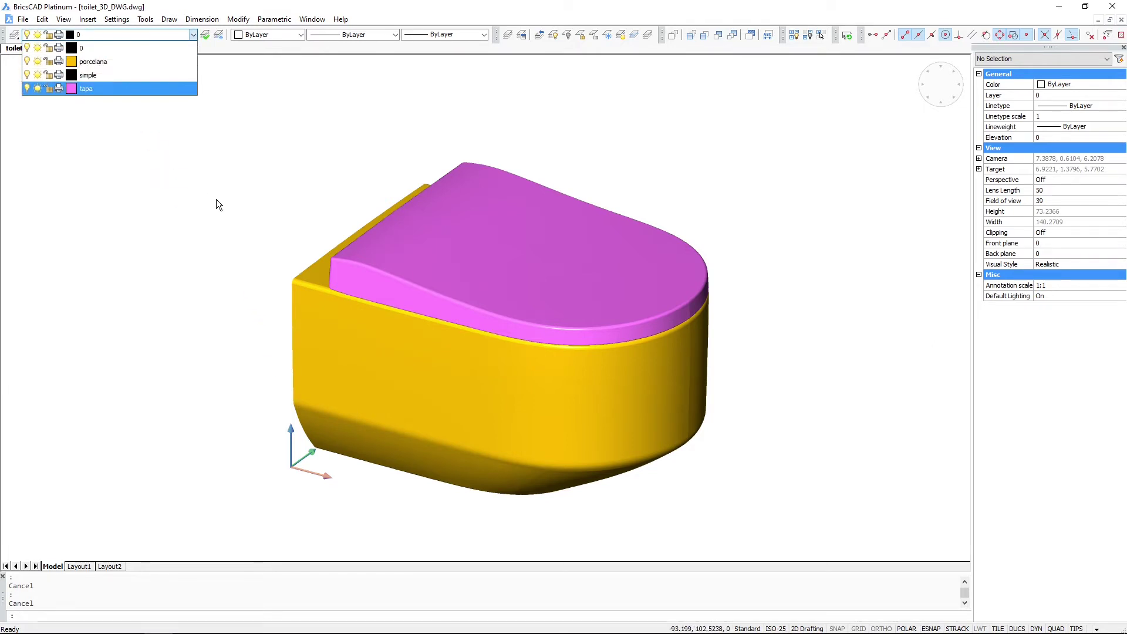
{"action": "left_click", "coordinate": [217, 223]}
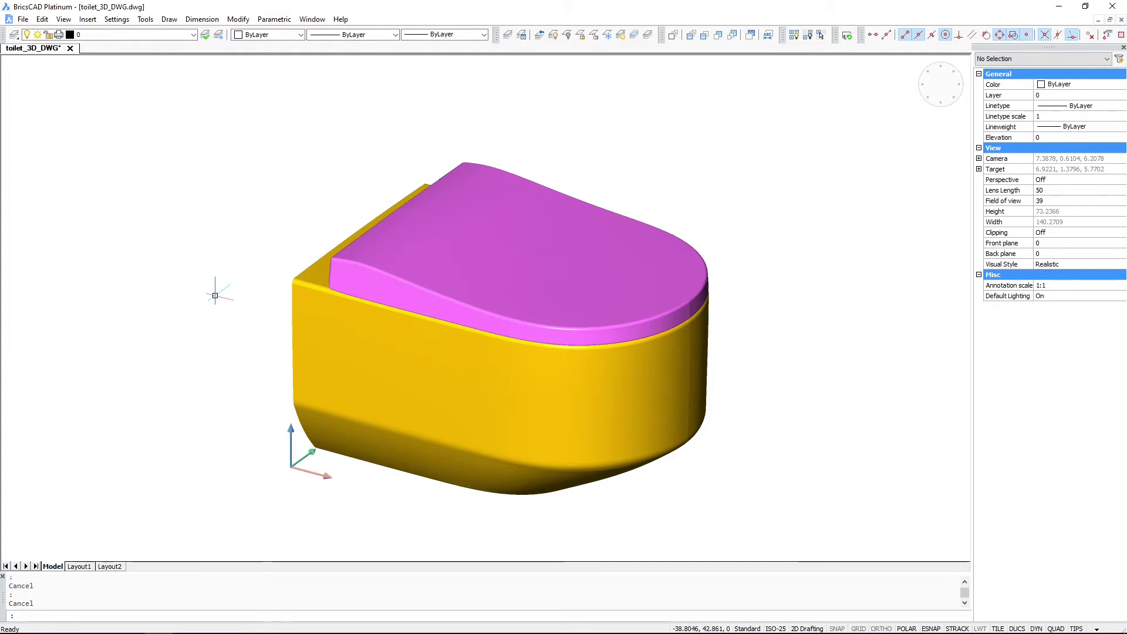
{"action": "key", "text": "alt+Tab"}
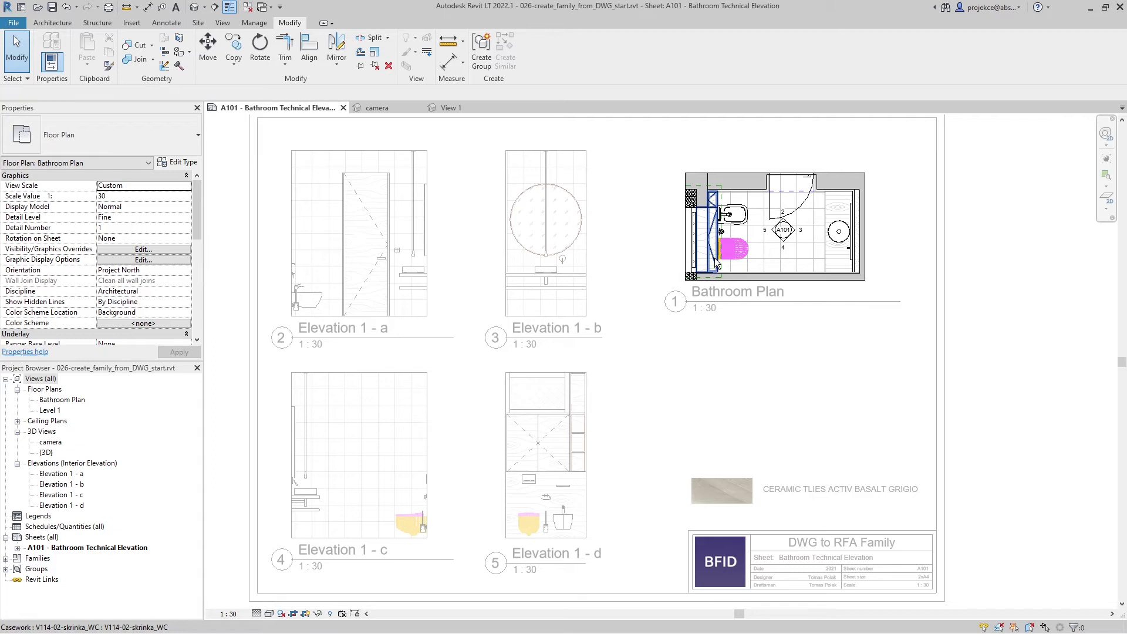
- Leave the Bathroom Plan viewport and show Object Styles' Imported Objects tab
{"action": "double_click", "coordinate": [624, 203]}
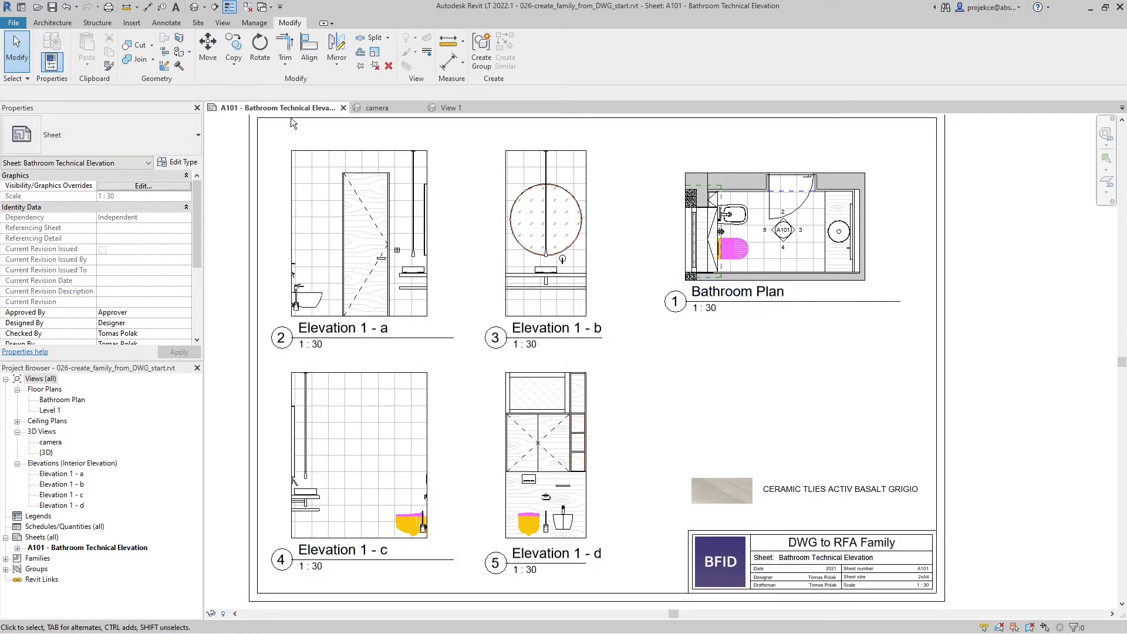
{"action": "left_click", "coordinate": [255, 26]}
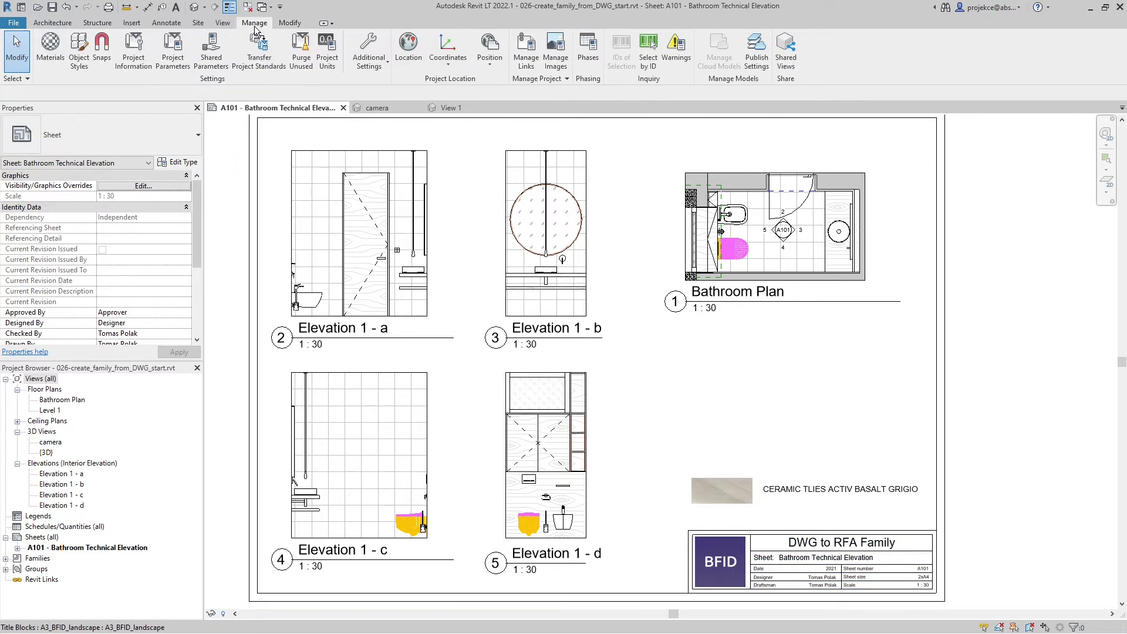
{"action": "left_click", "coordinate": [79, 57]}
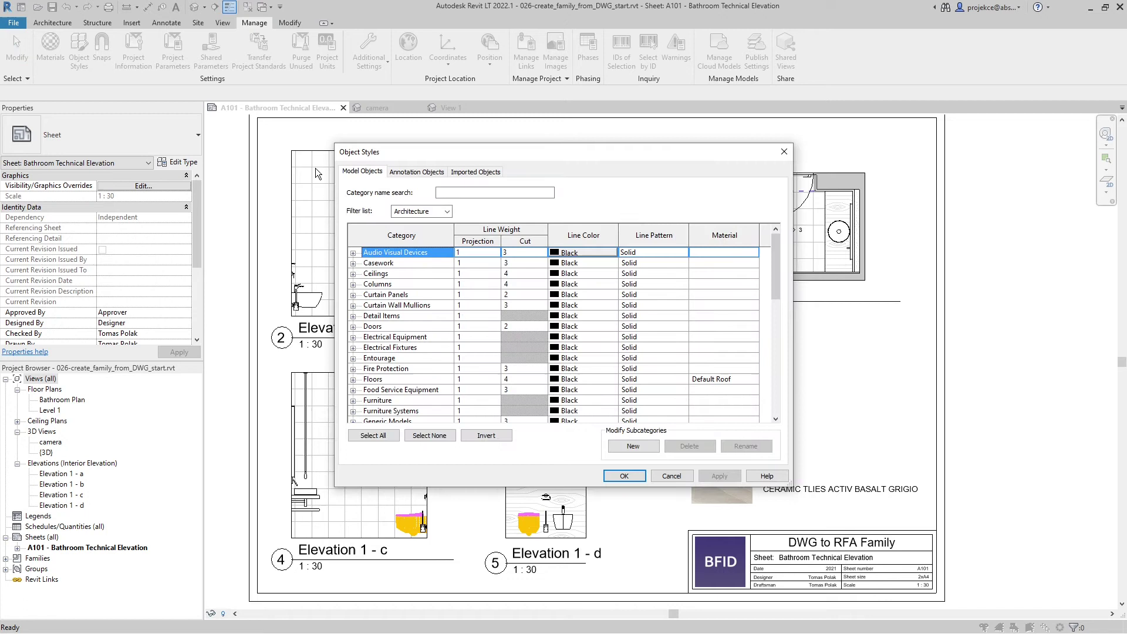
{"action": "left_click", "coordinate": [475, 173]}
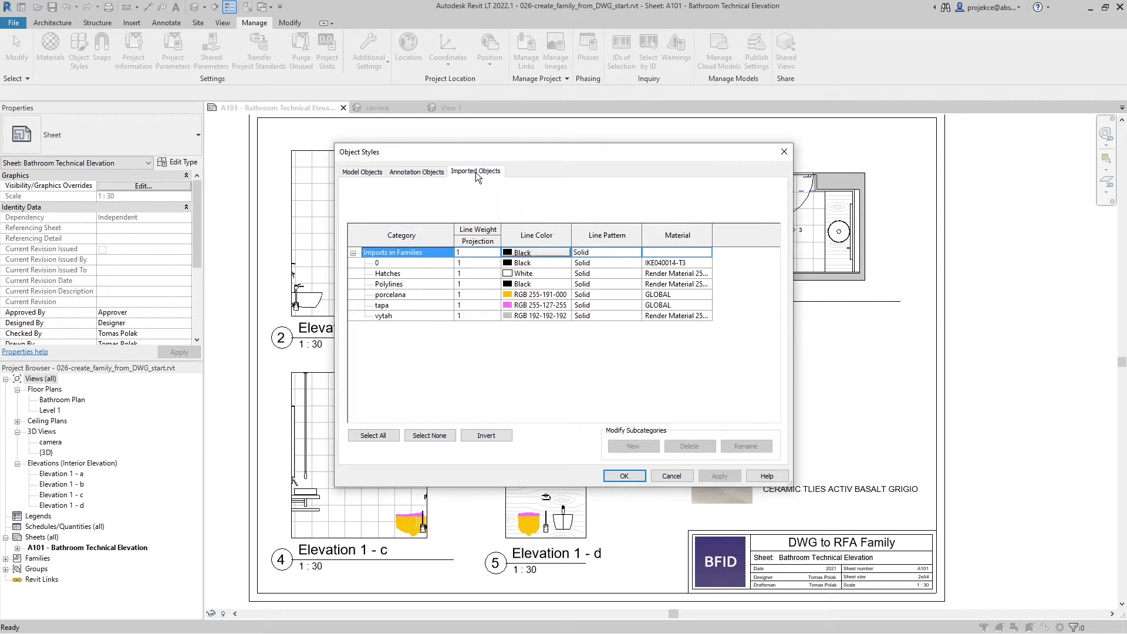
- Set tapa and porcelana line colours to light gray RGB 192-192-192 and apply Object Styles
{"action": "left_click", "coordinate": [380, 295]}
{"action": "left_click", "coordinate": [398, 306]}
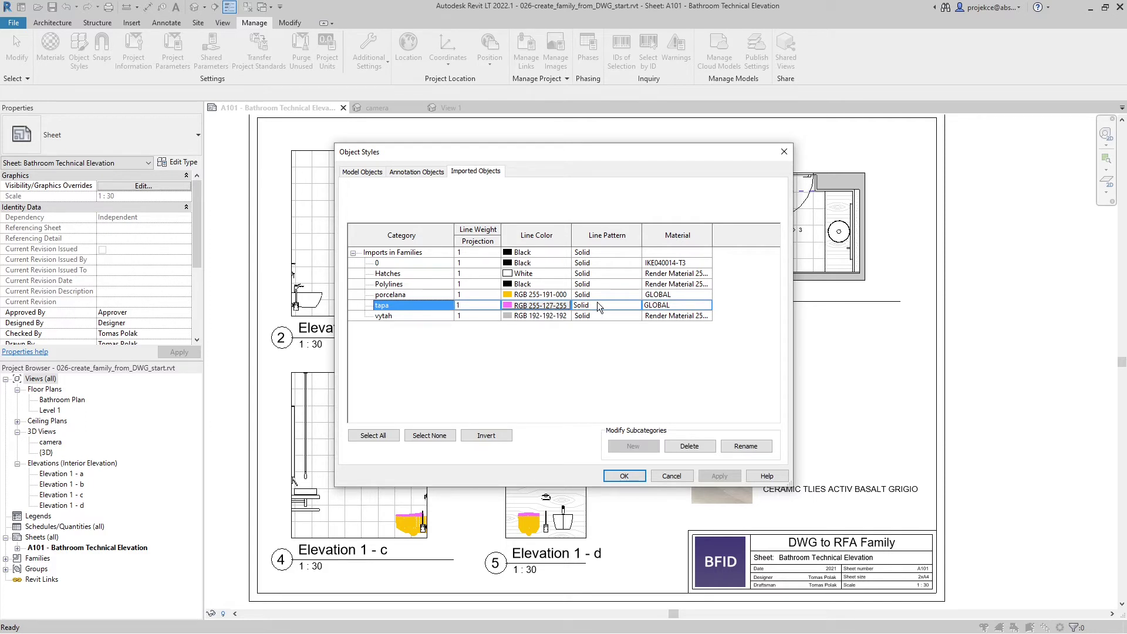
{"action": "left_click", "coordinate": [520, 308]}
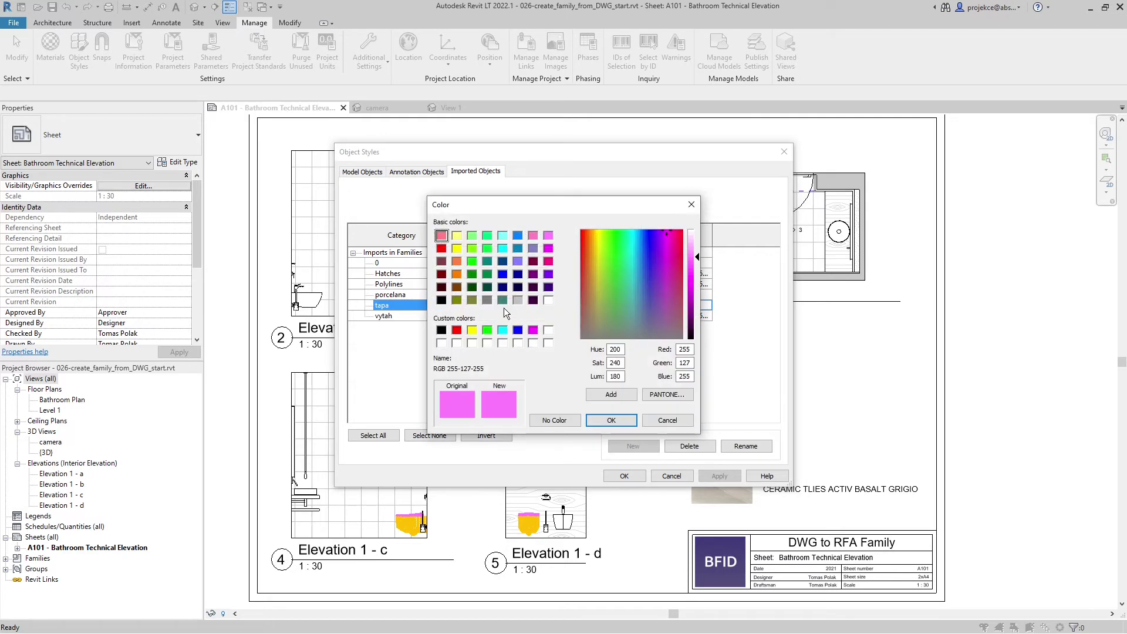
{"action": "left_click", "coordinate": [517, 300]}
{"action": "left_click", "coordinate": [611, 420]}
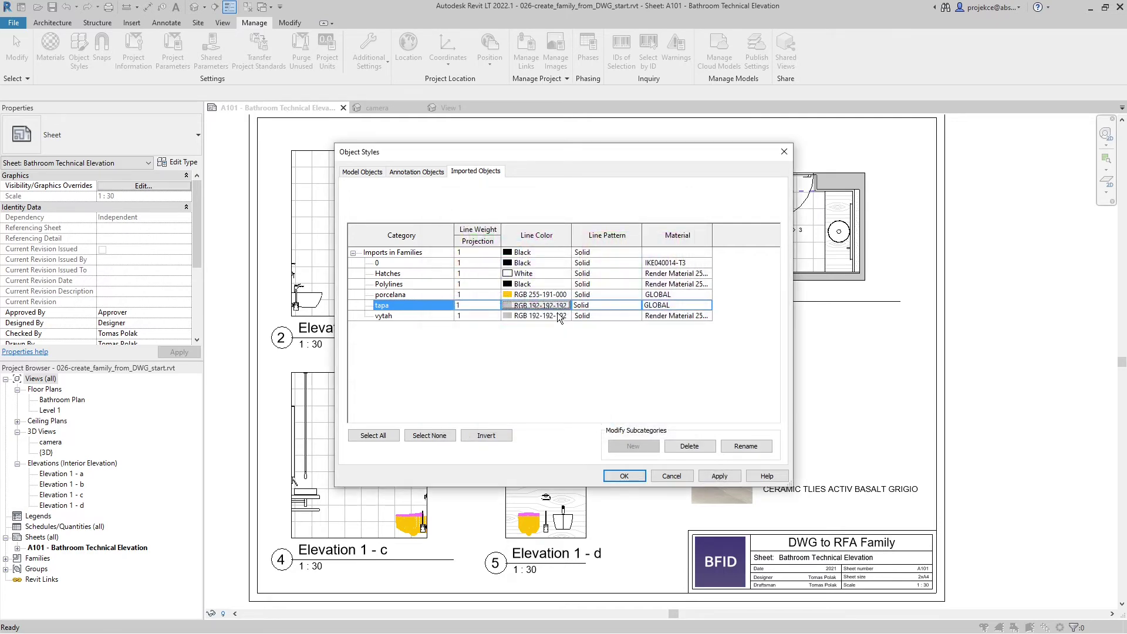
{"action": "left_click", "coordinate": [543, 295]}
{"action": "left_click", "coordinate": [544, 295]}
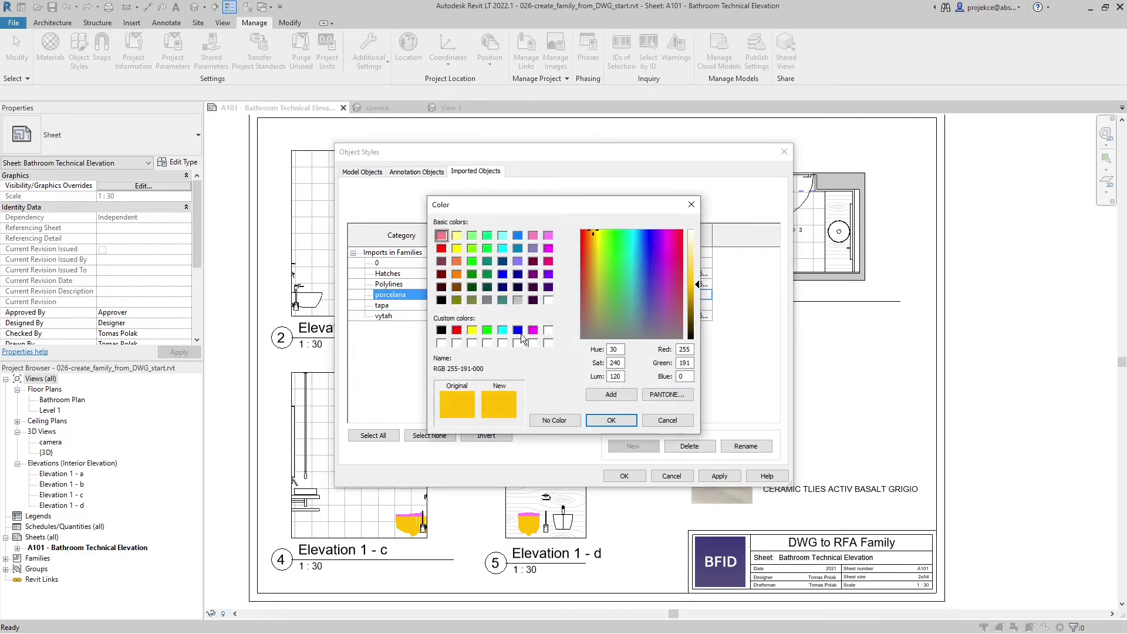
{"action": "left_click", "coordinate": [517, 300]}
{"action": "left_click", "coordinate": [611, 420]}
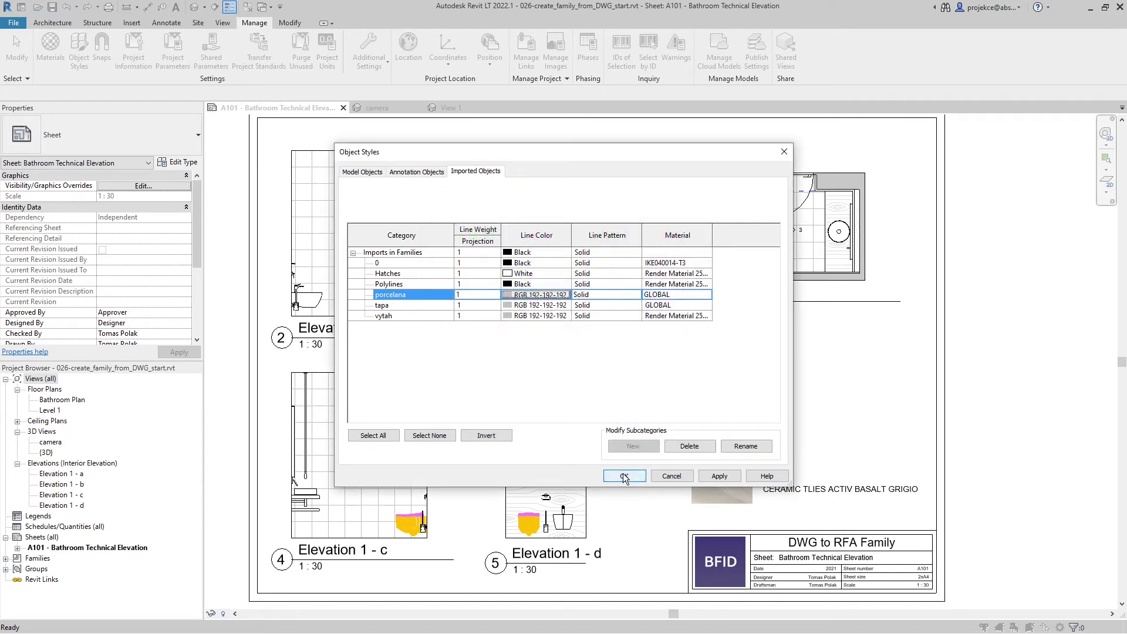
{"action": "left_click", "coordinate": [623, 476]}
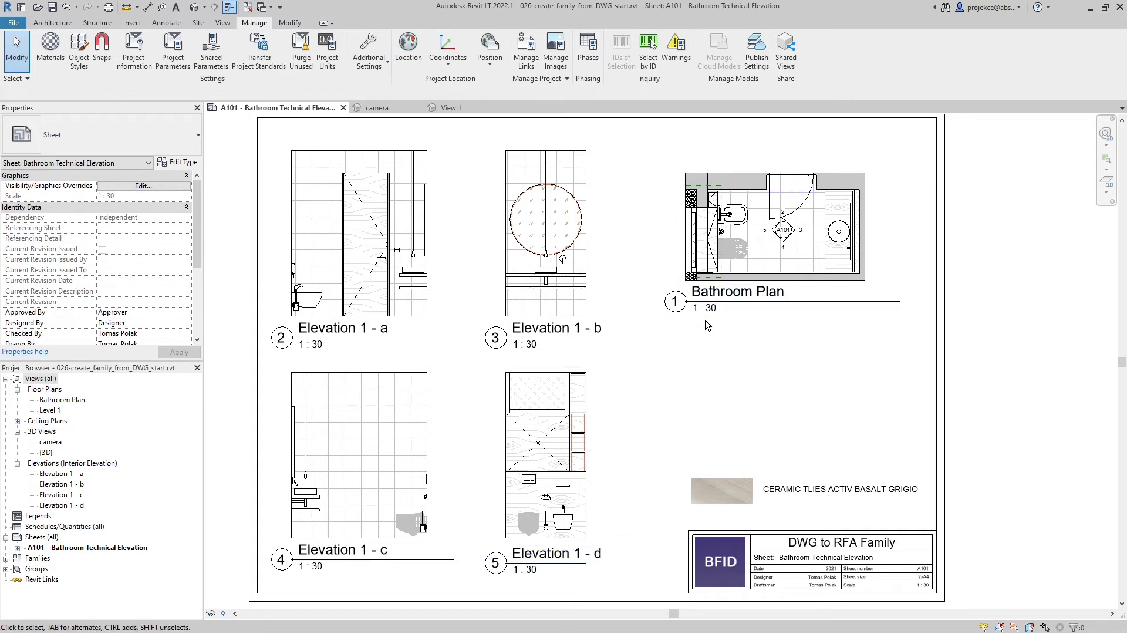
- Open the 3D camera view from the Project Browser and go to the View tab
{"action": "left_click", "coordinate": [379, 109]}
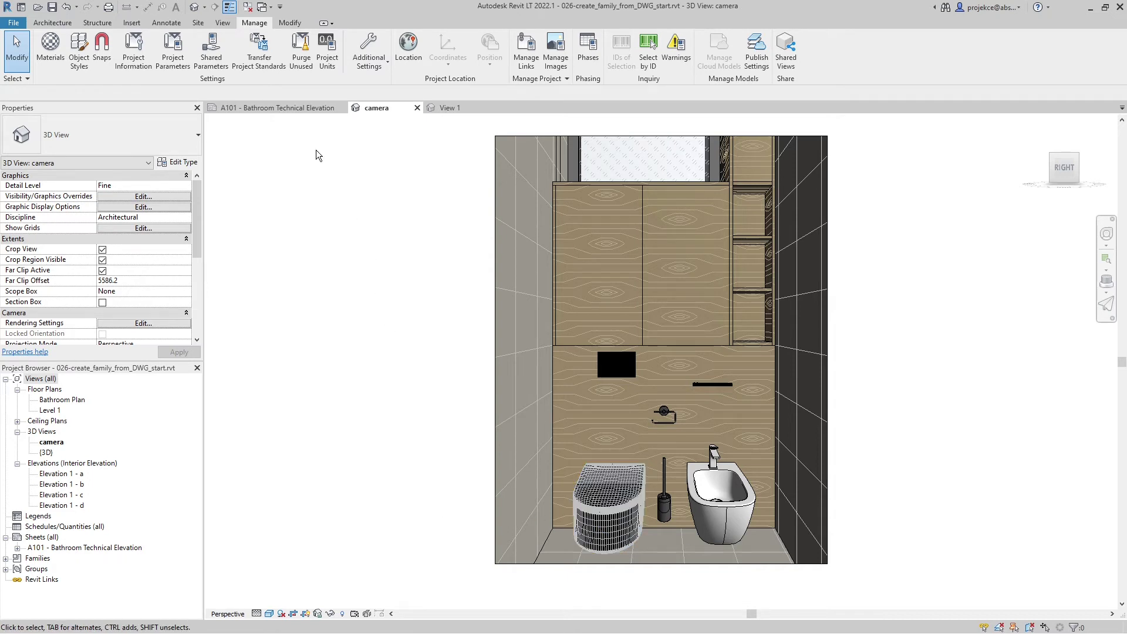
{"action": "left_click", "coordinate": [223, 22]}
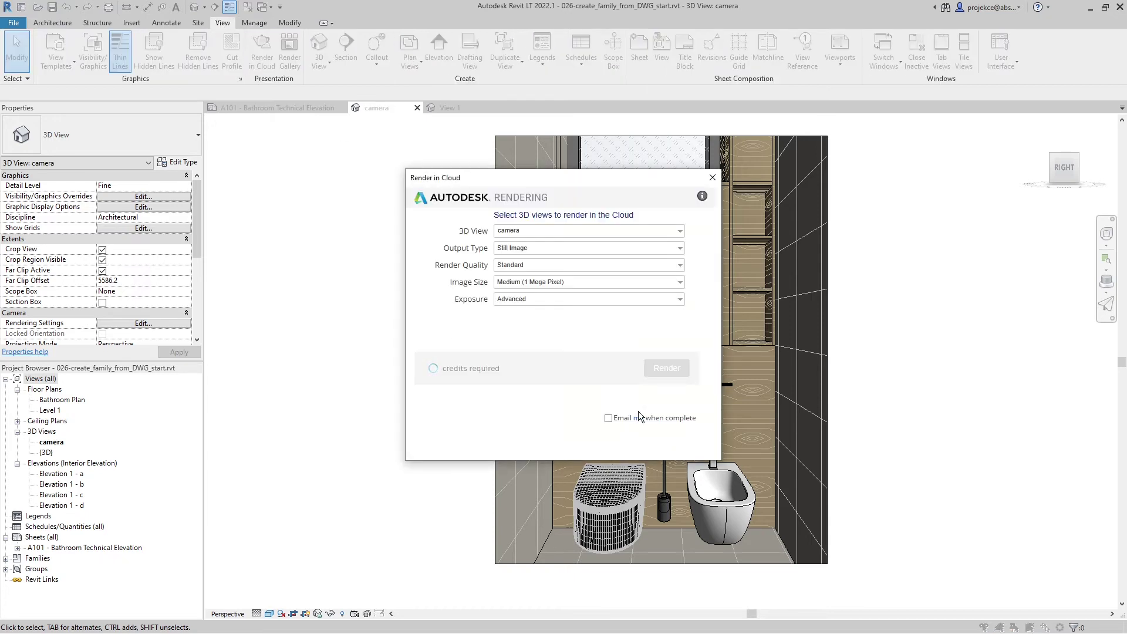
- Start the cloud render, then return from nomacs to Revit's 3D camera view
{"action": "left_click", "coordinate": [666, 369]}
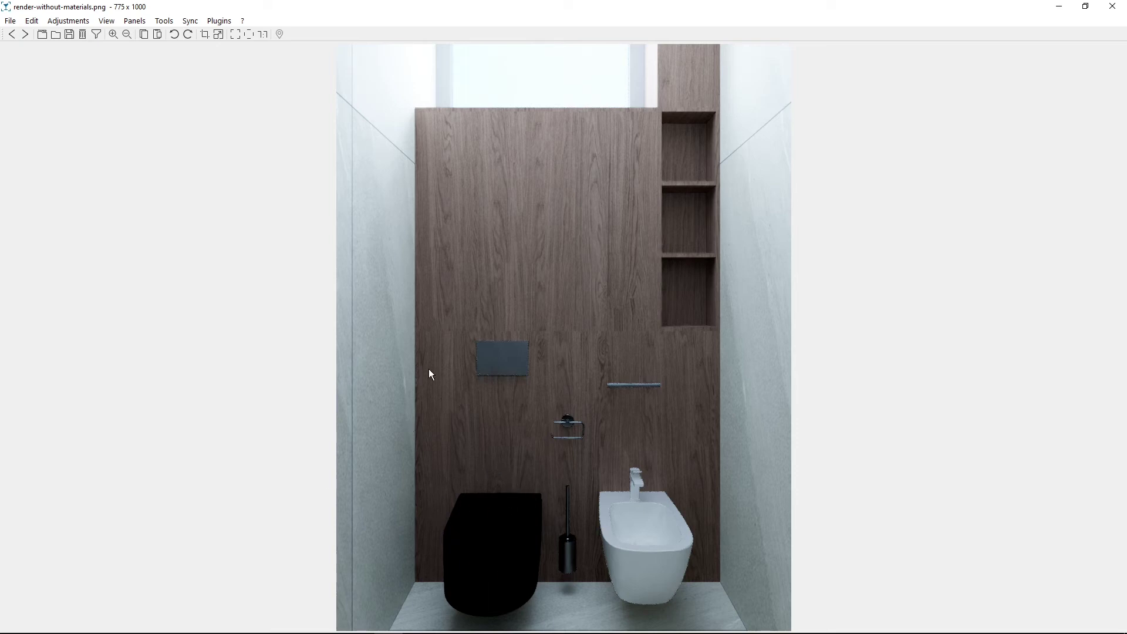
{"action": "key", "text": "alt+Tab"}
{"action": "key", "text": "alt+Tab"}
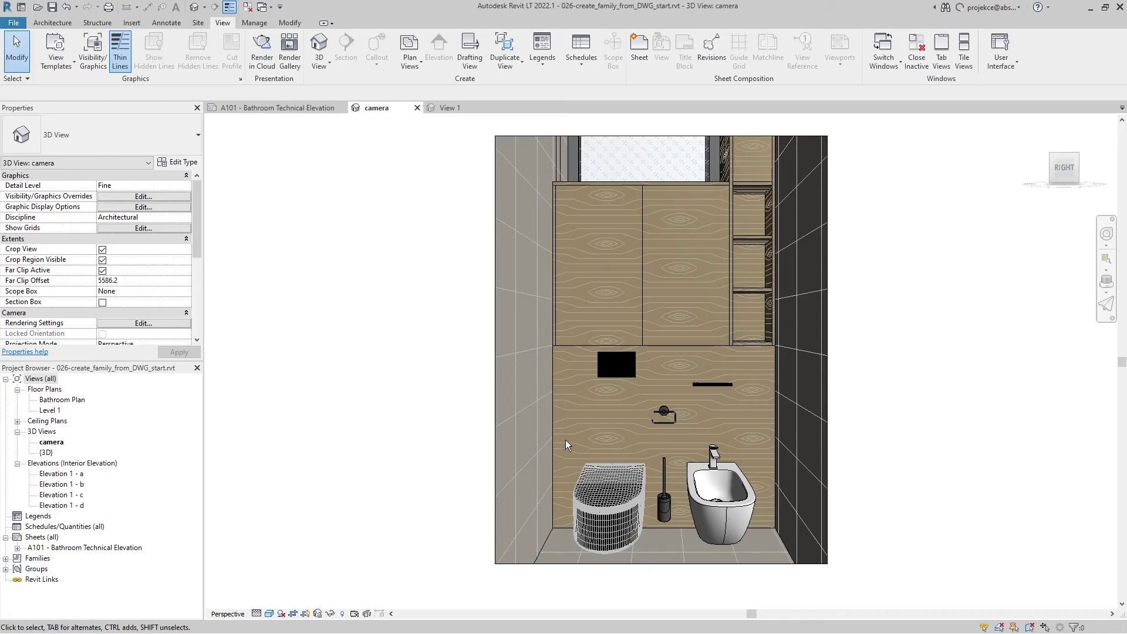
- In Object Styles' Imported Objects tab, open the material browser for porcelana
{"action": "left_click", "coordinate": [254, 23]}
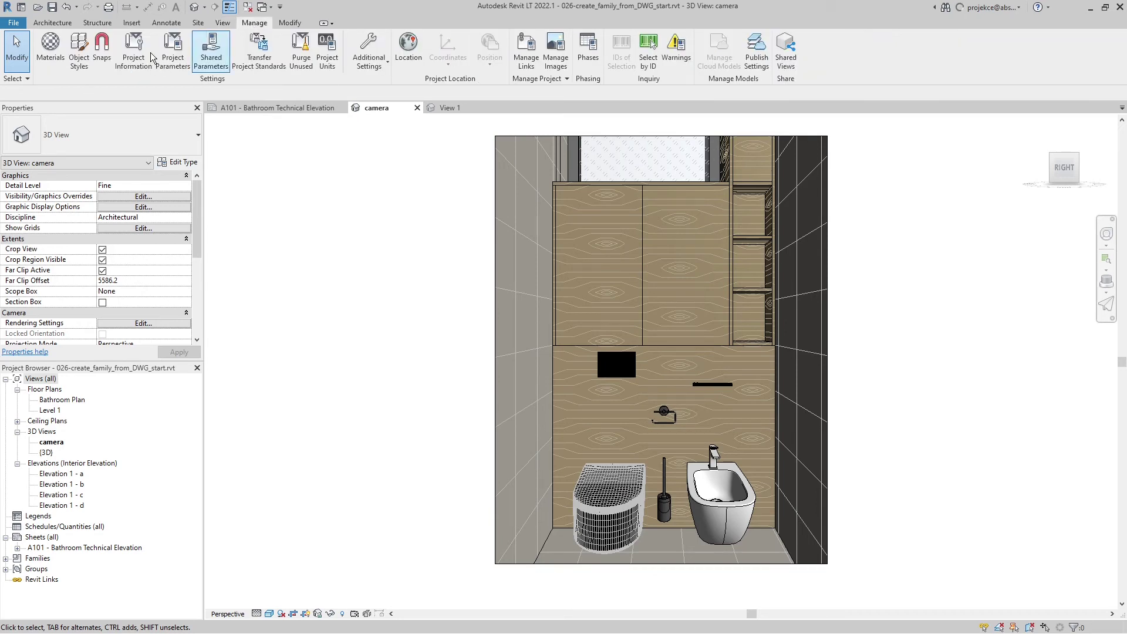
{"action": "left_click", "coordinate": [79, 53]}
{"action": "left_click", "coordinate": [477, 172]}
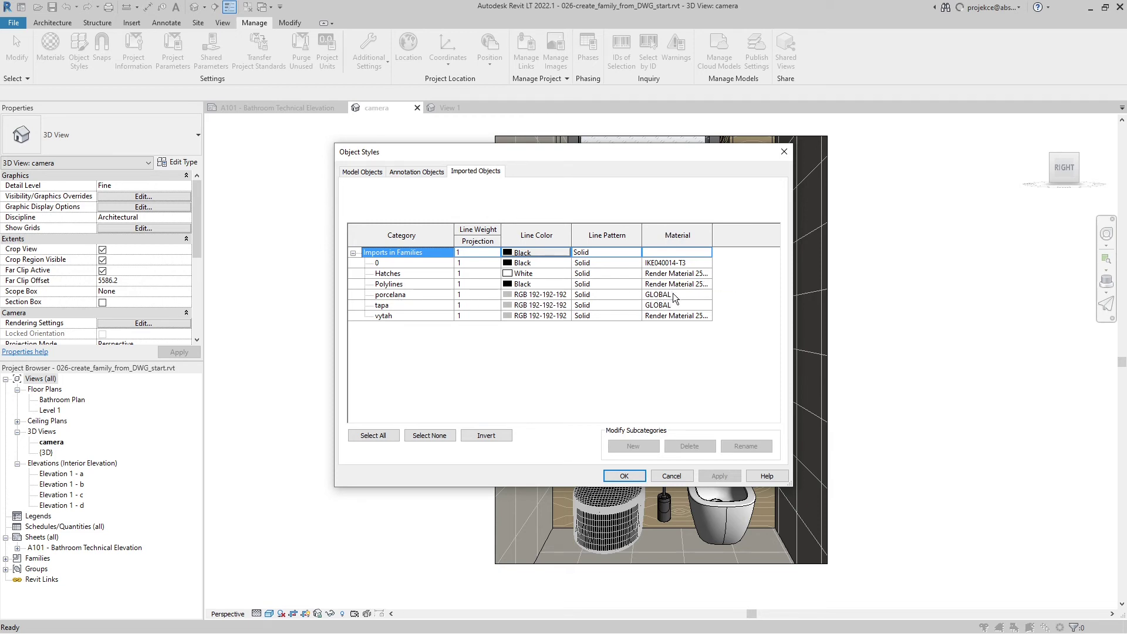
{"action": "left_click", "coordinate": [708, 296]}
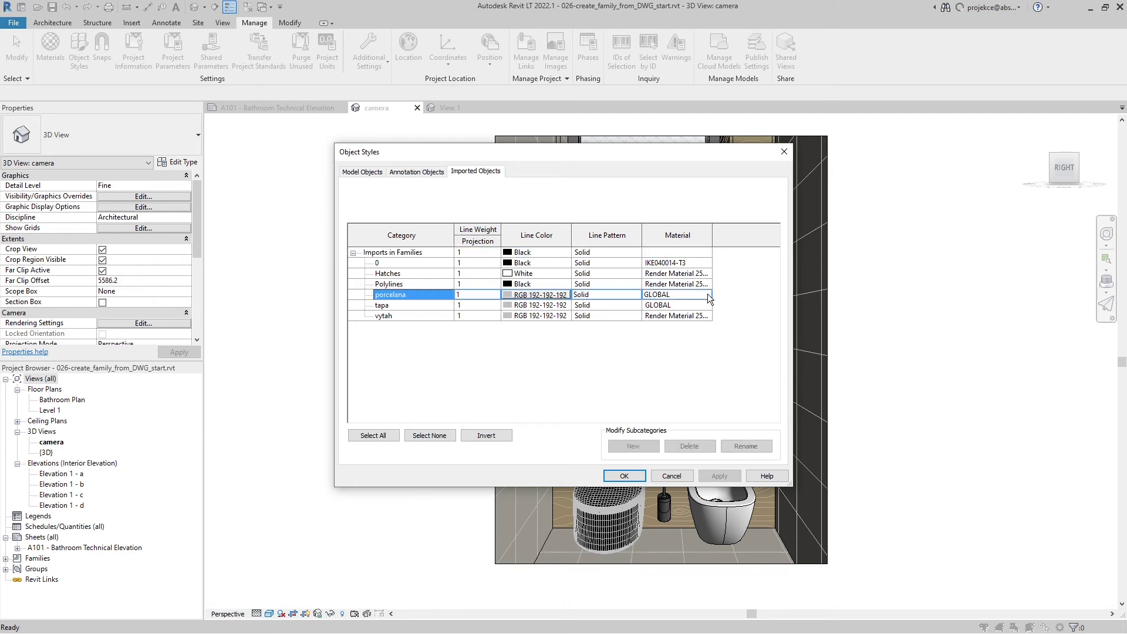
{"action": "left_click", "coordinate": [703, 295]}
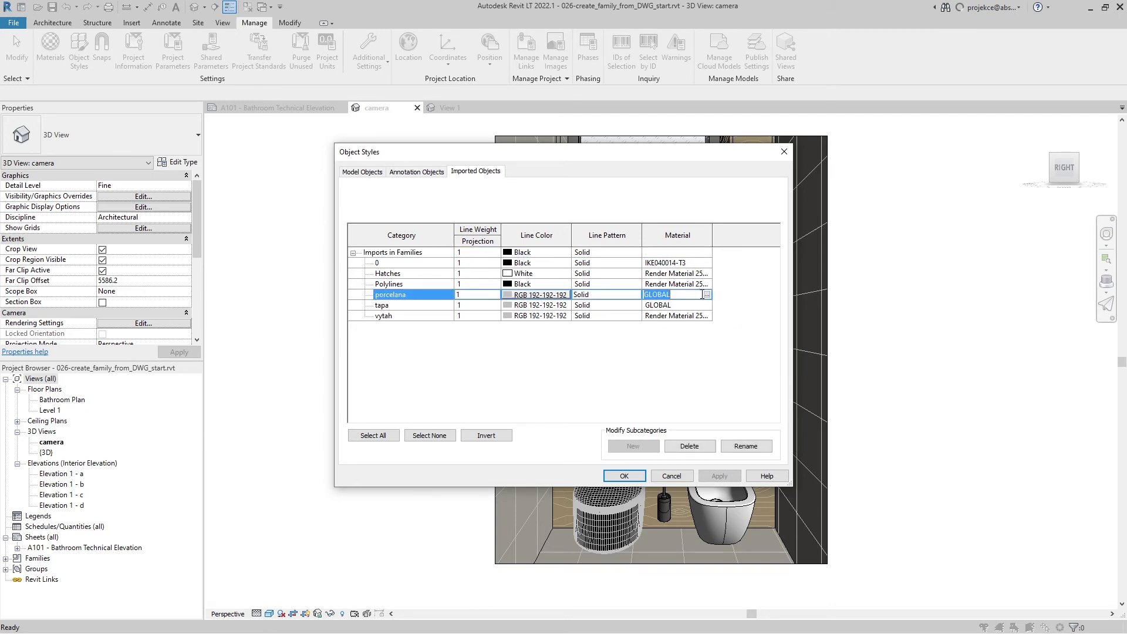
{"action": "left_click", "coordinate": [707, 294]}
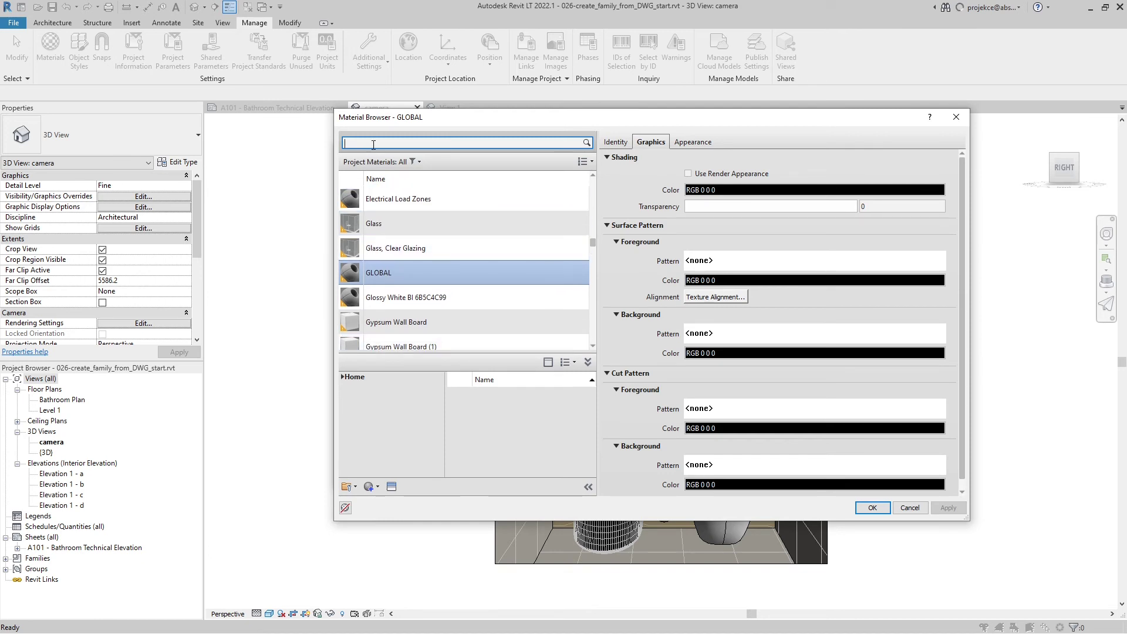
- Search 'porce', assign pol porcelain to porcelana, and apply the object styles
{"action": "type", "text": "porec"}
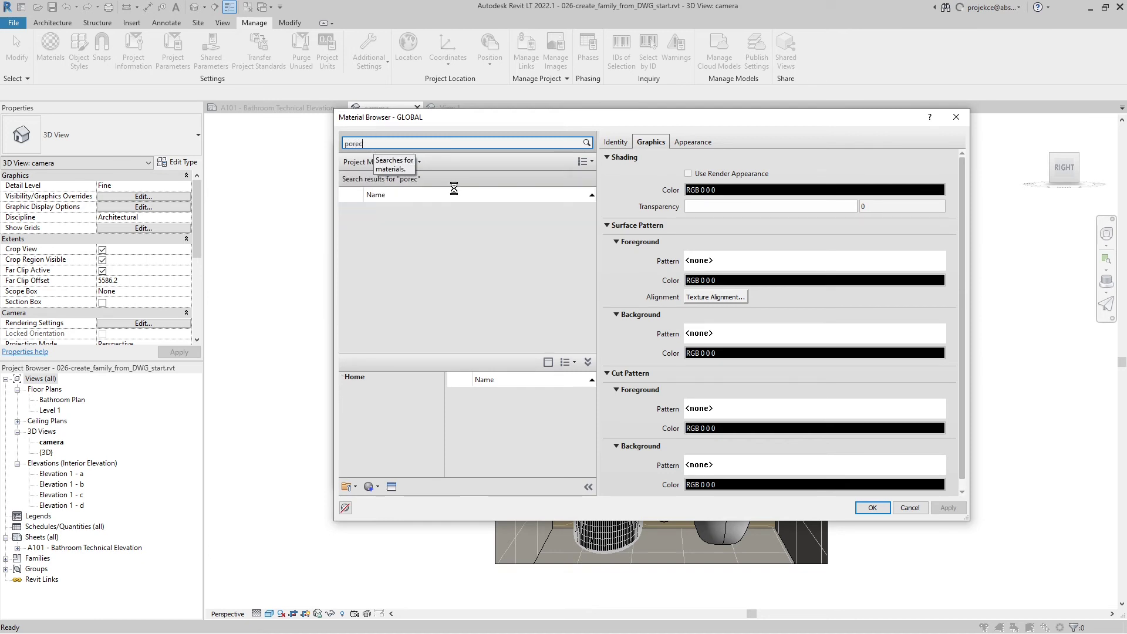
{"action": "key", "text": "BackSpace"}
{"action": "key", "text": "BackSpace"}
{"action": "type", "text": "ce"}
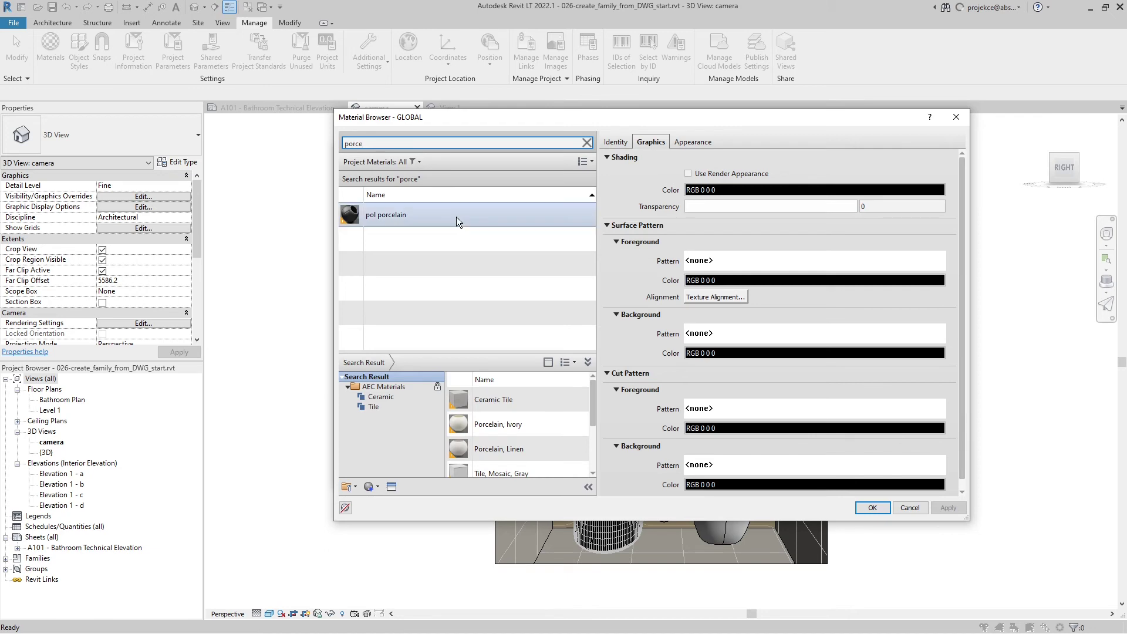
{"action": "left_click", "coordinate": [435, 217]}
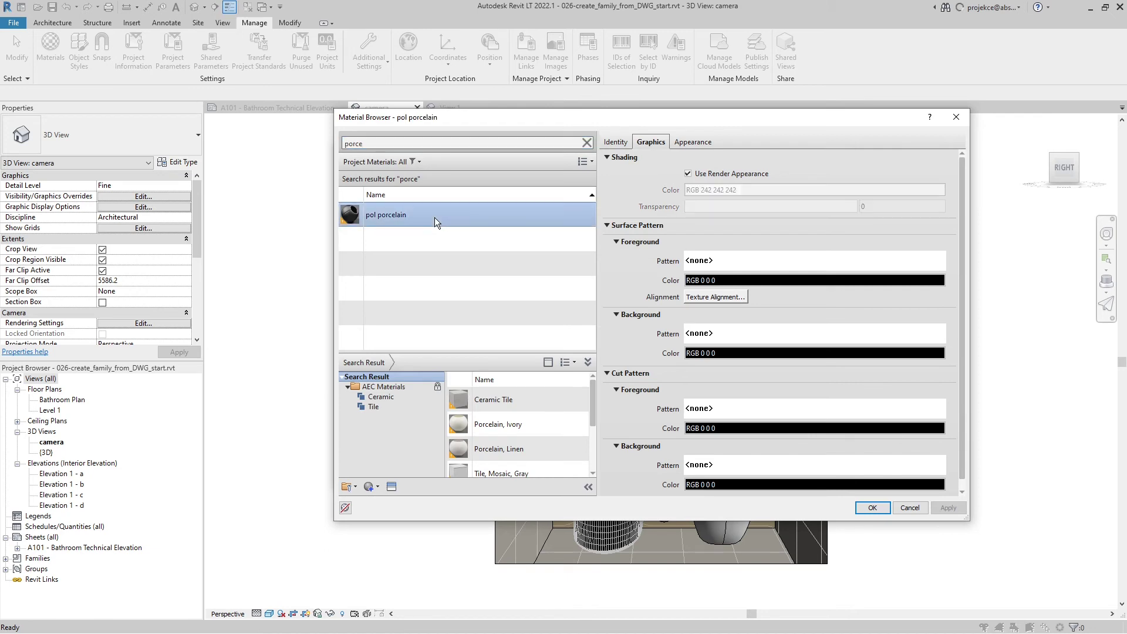
{"action": "left_click", "coordinate": [872, 507]}
{"action": "left_click", "coordinate": [687, 298]}
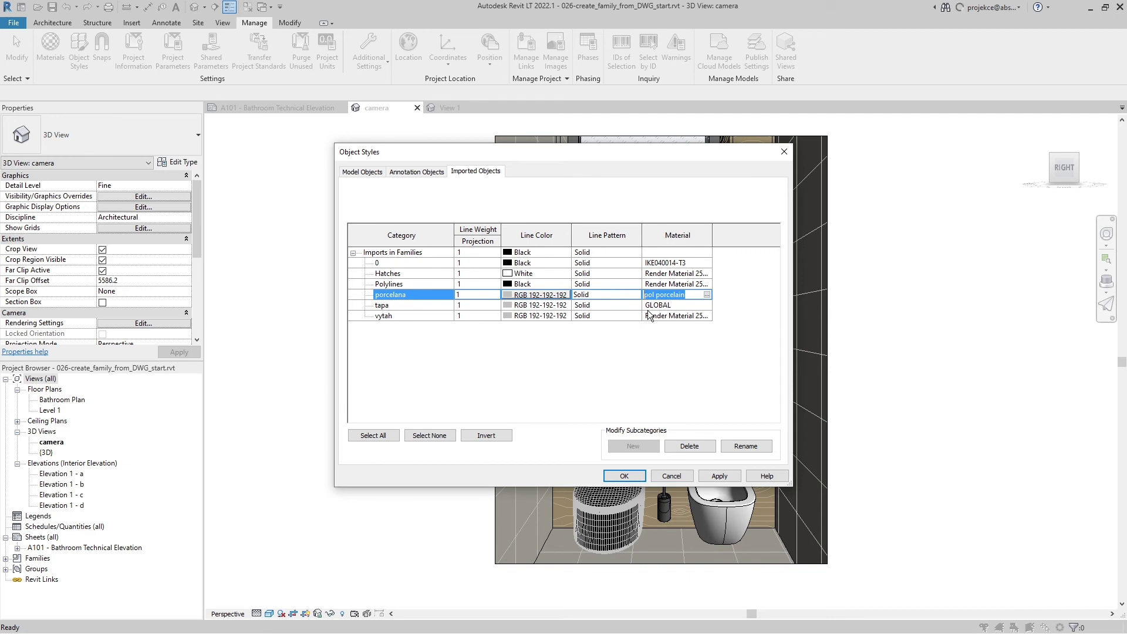
{"action": "left_click", "coordinate": [675, 305]}
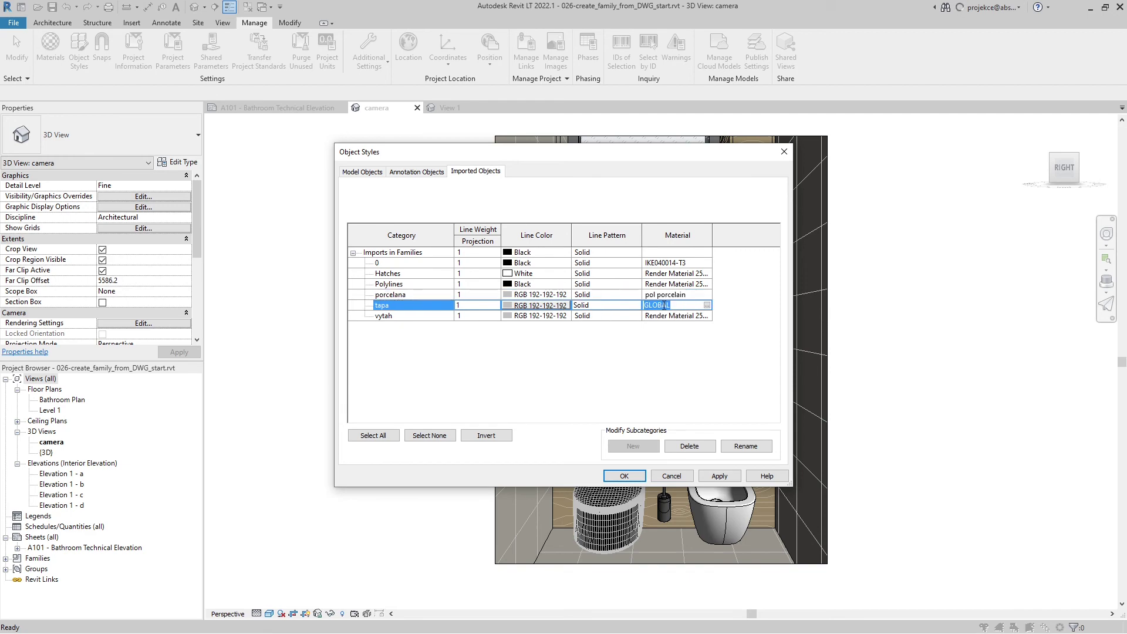
{"action": "left_click", "coordinate": [624, 475]}
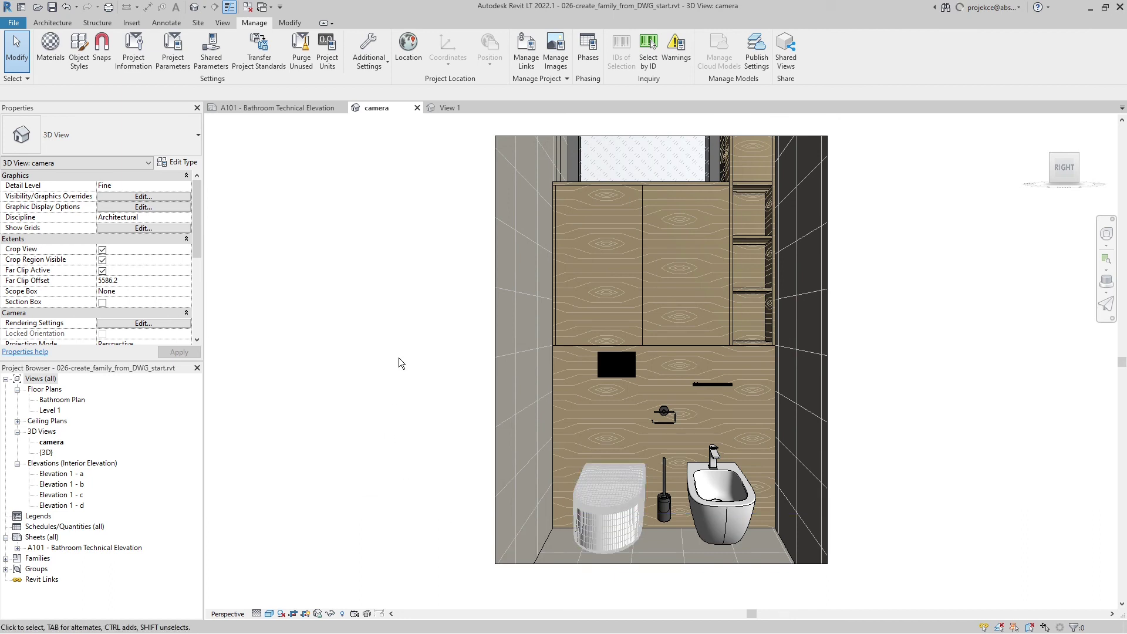
- Render the camera view in the cloud, letting the upload continue in the background
{"action": "left_click", "coordinate": [223, 22]}
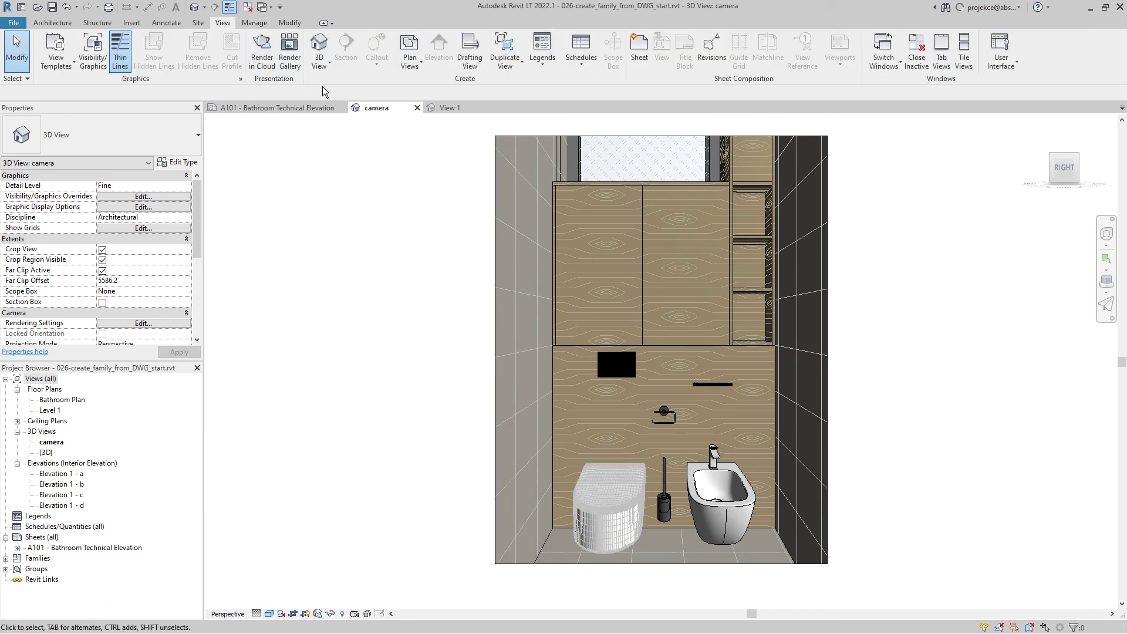
{"action": "left_click", "coordinate": [263, 54]}
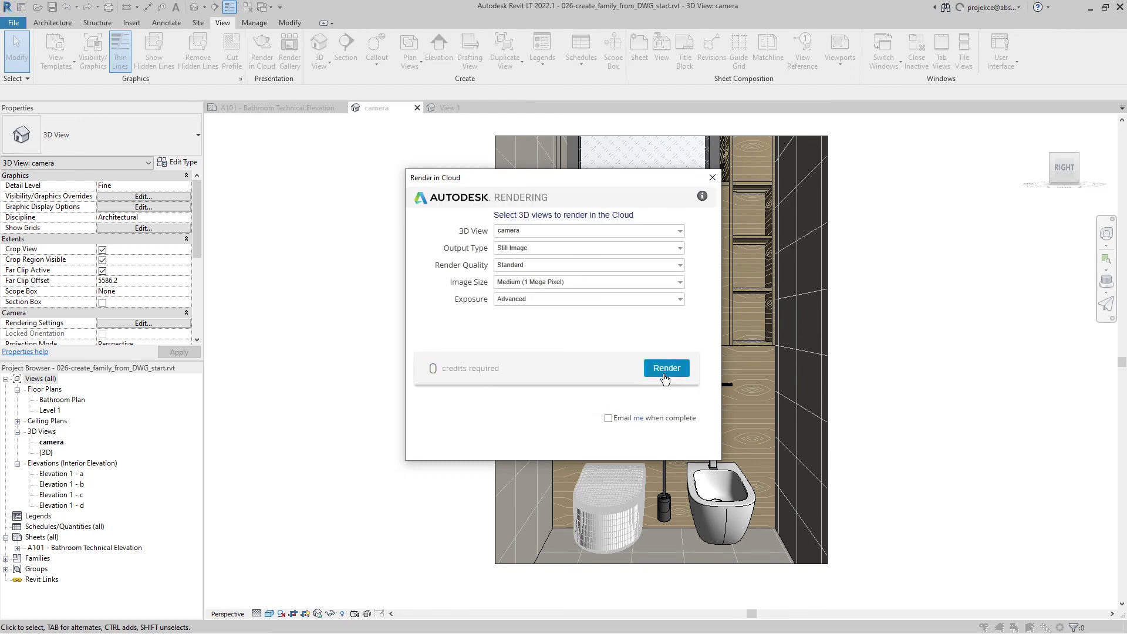
{"action": "left_click", "coordinate": [663, 373]}
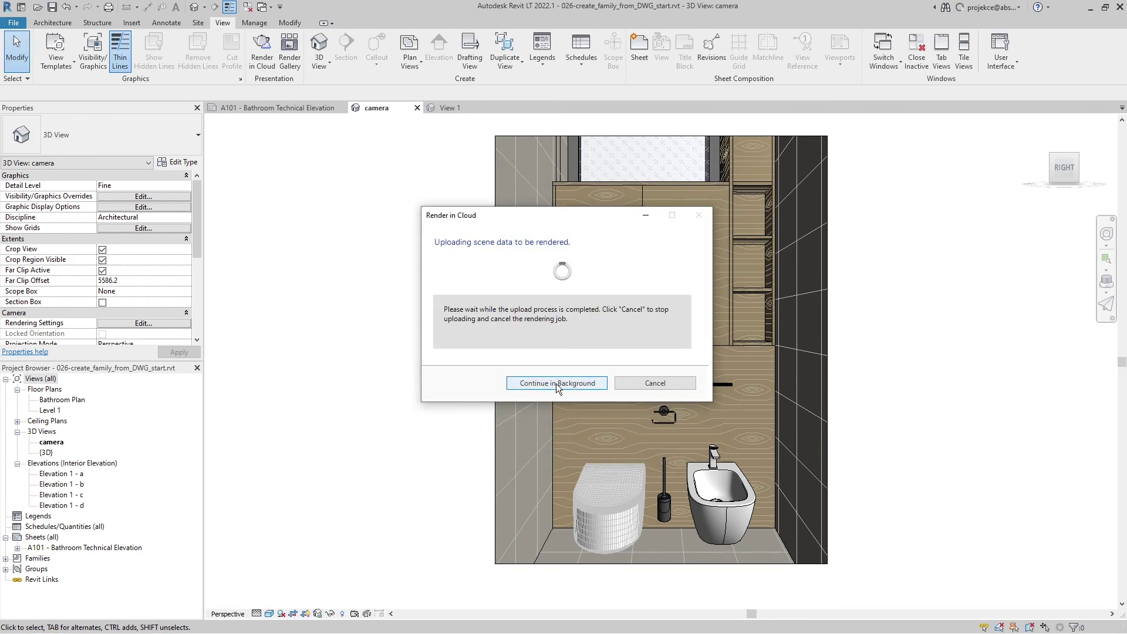
{"action": "left_click", "coordinate": [555, 383]}
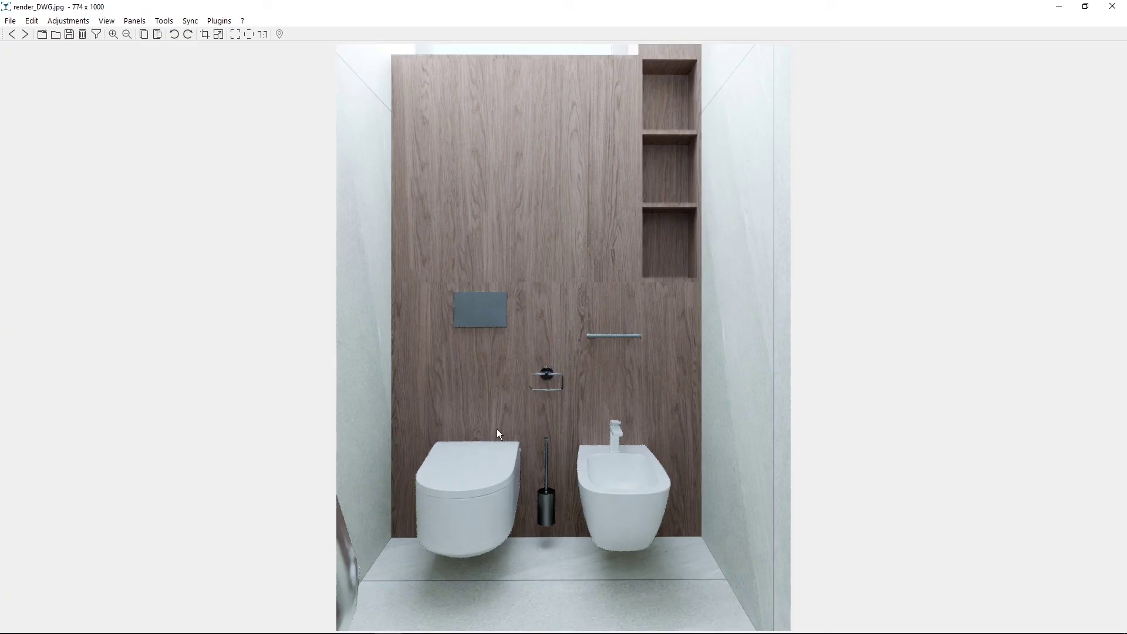
{"action": "key", "text": "Left"}
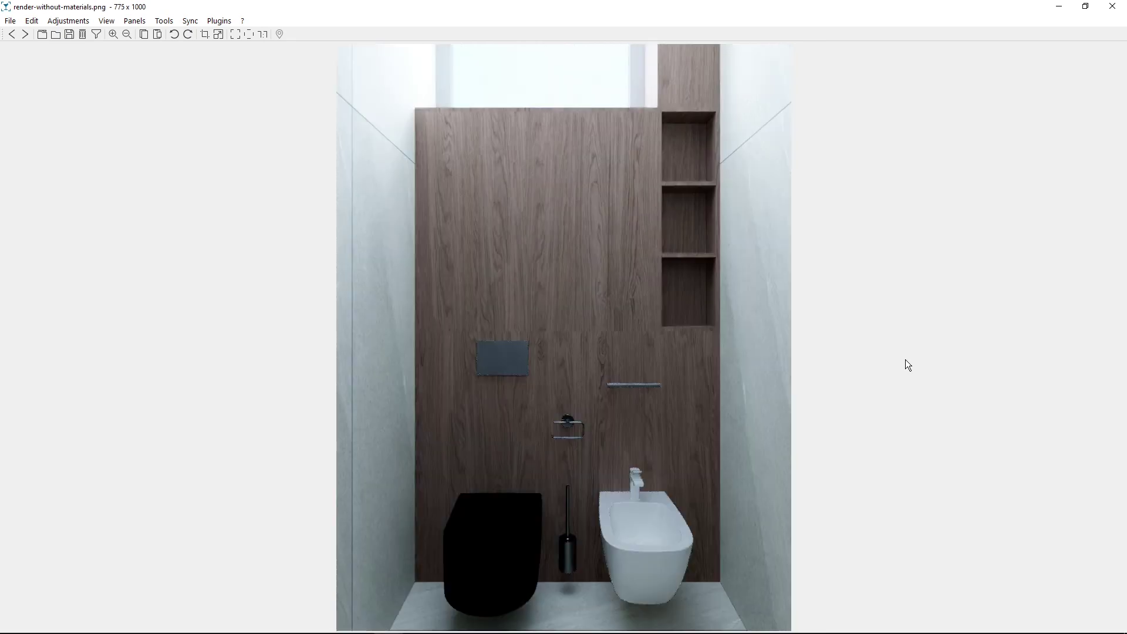
{"action": "key", "text": "Right"}
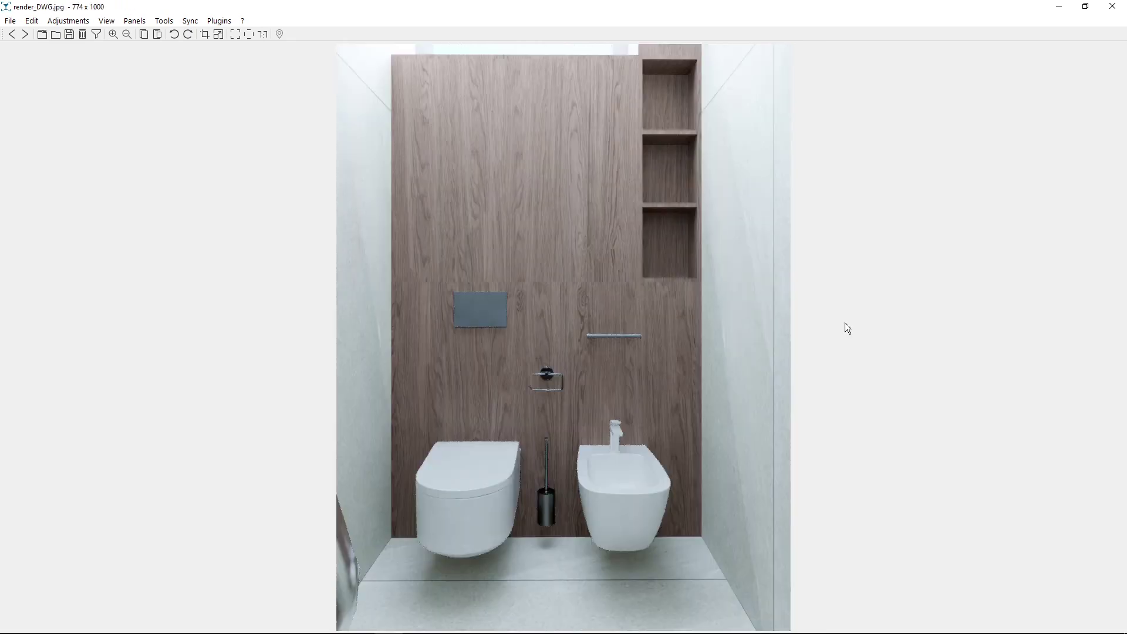